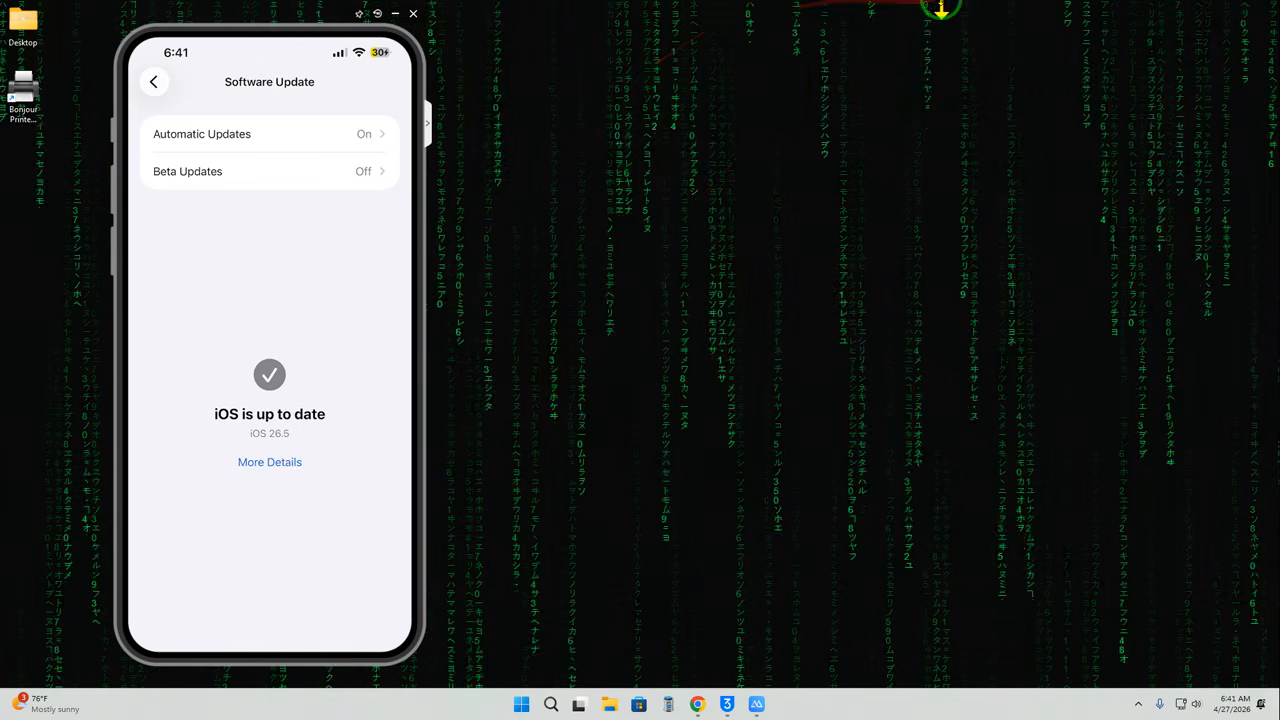
pyautogui.rightClick(767, 299)
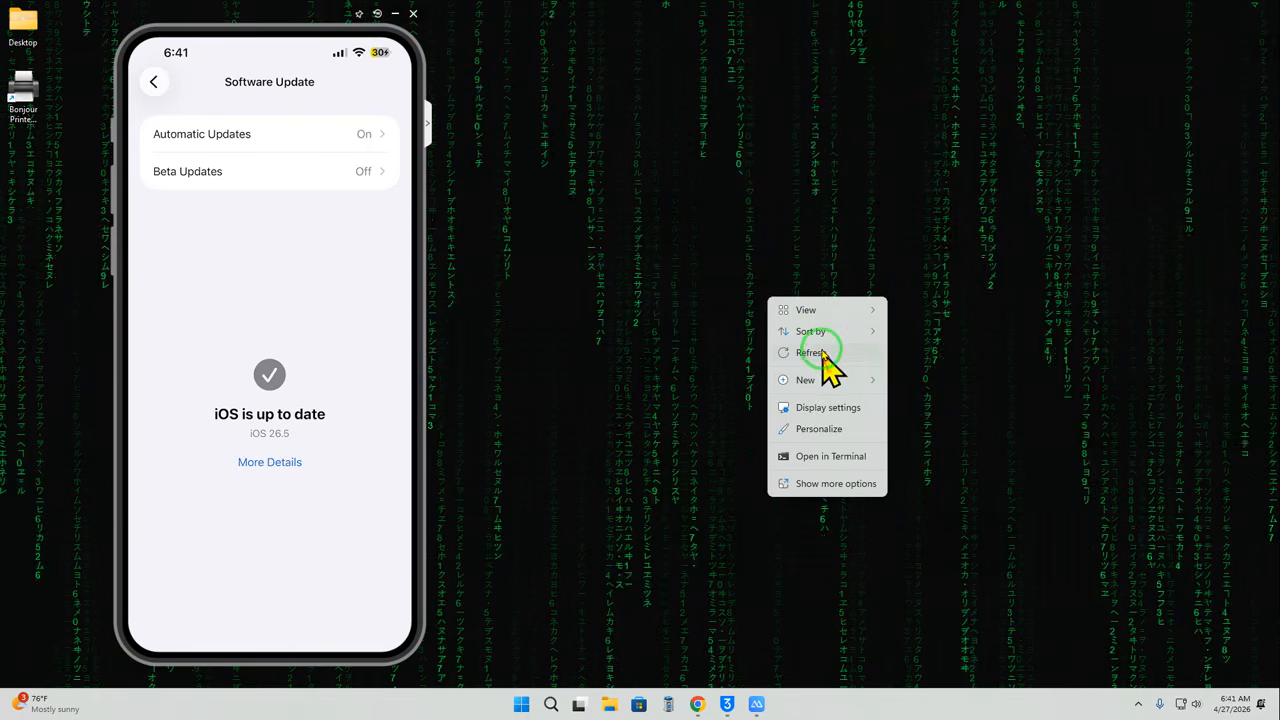
pyautogui.click(822, 354)
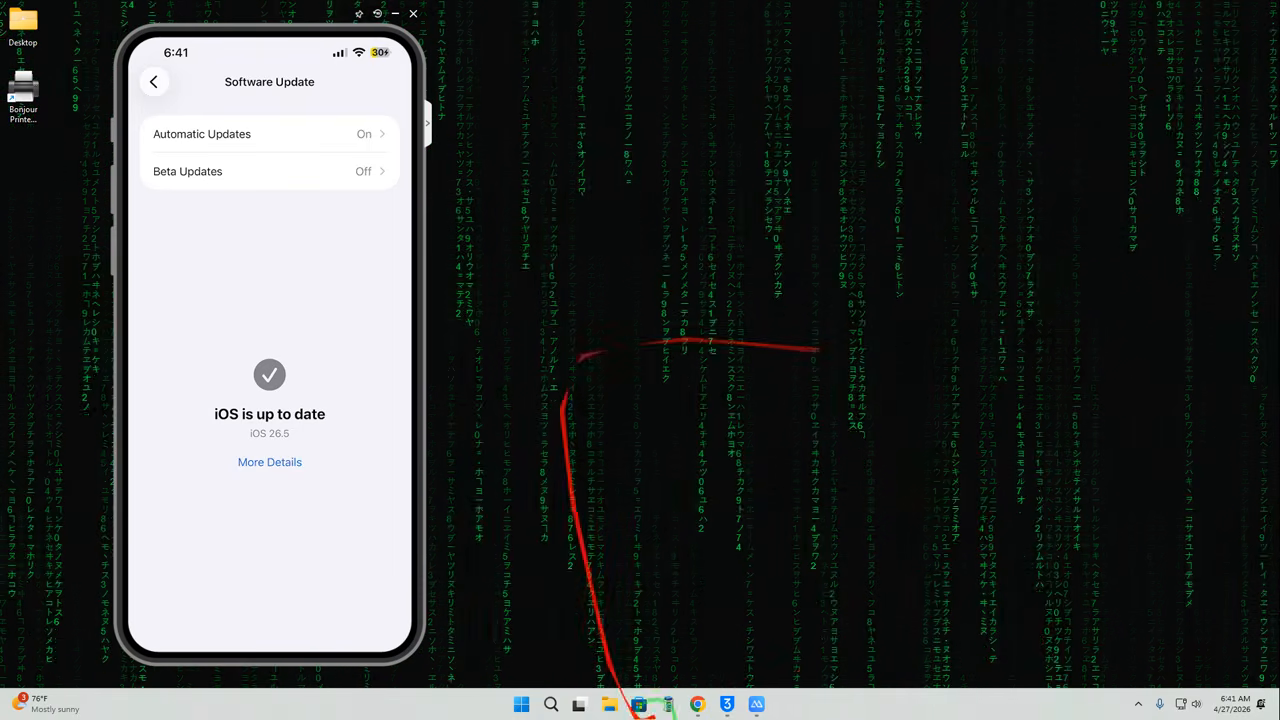
# - Switch to 3uTools and open the Smart Flash firmware list for the iPhone 13 Pro Max
pyautogui.click(726, 705)
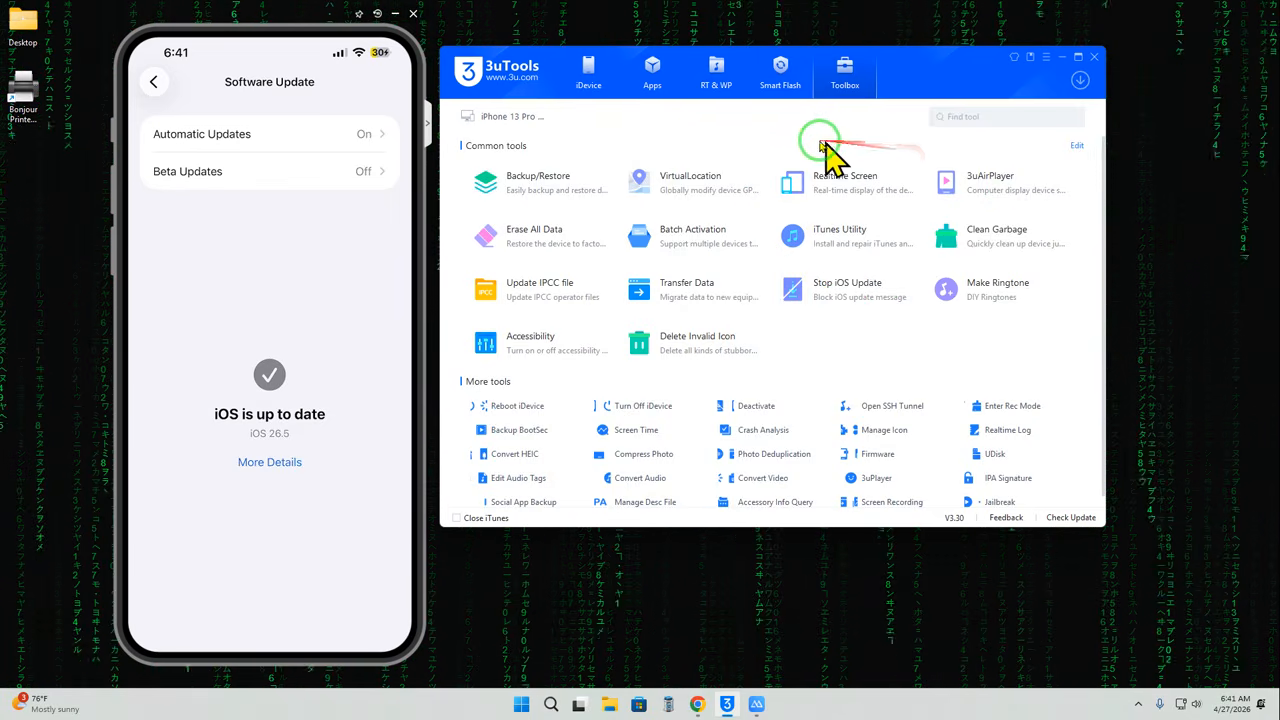
pyautogui.click(755, 75)
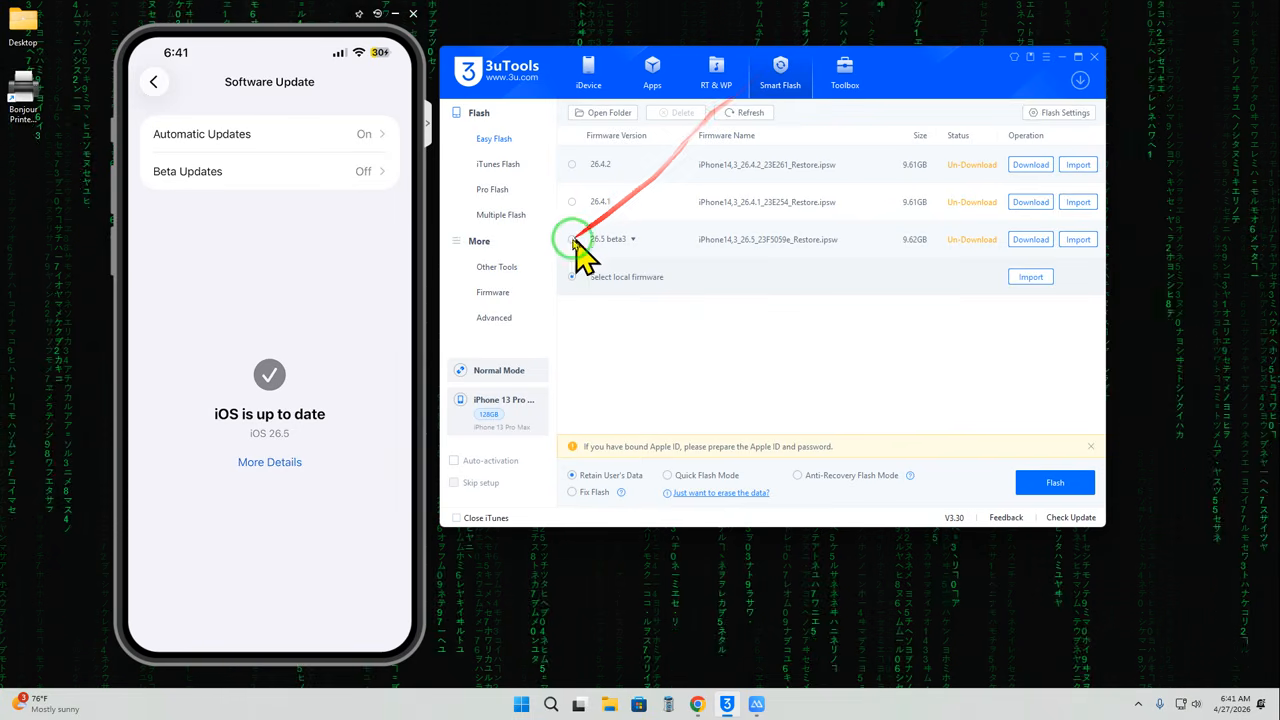
pyautogui.click(490, 296)
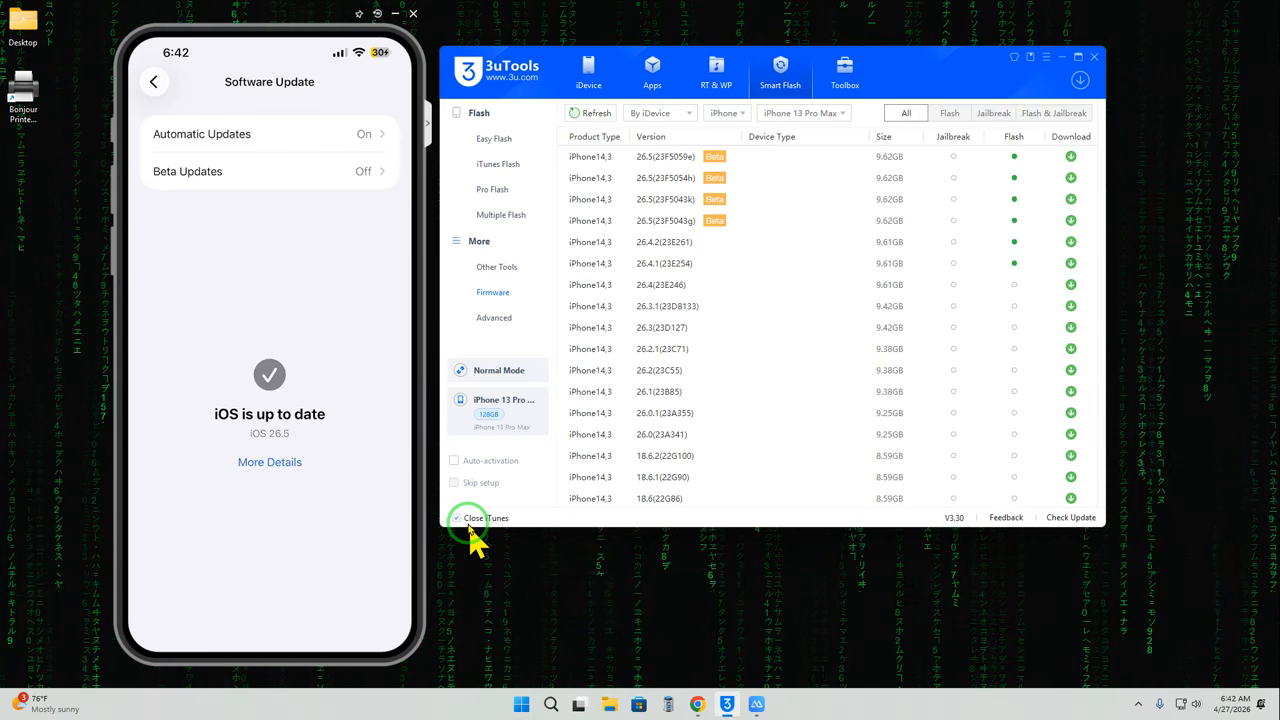
# - Examine the firmware list to compare which iOS versions support flashing and jailbreaking
pyautogui.click(1014, 158)
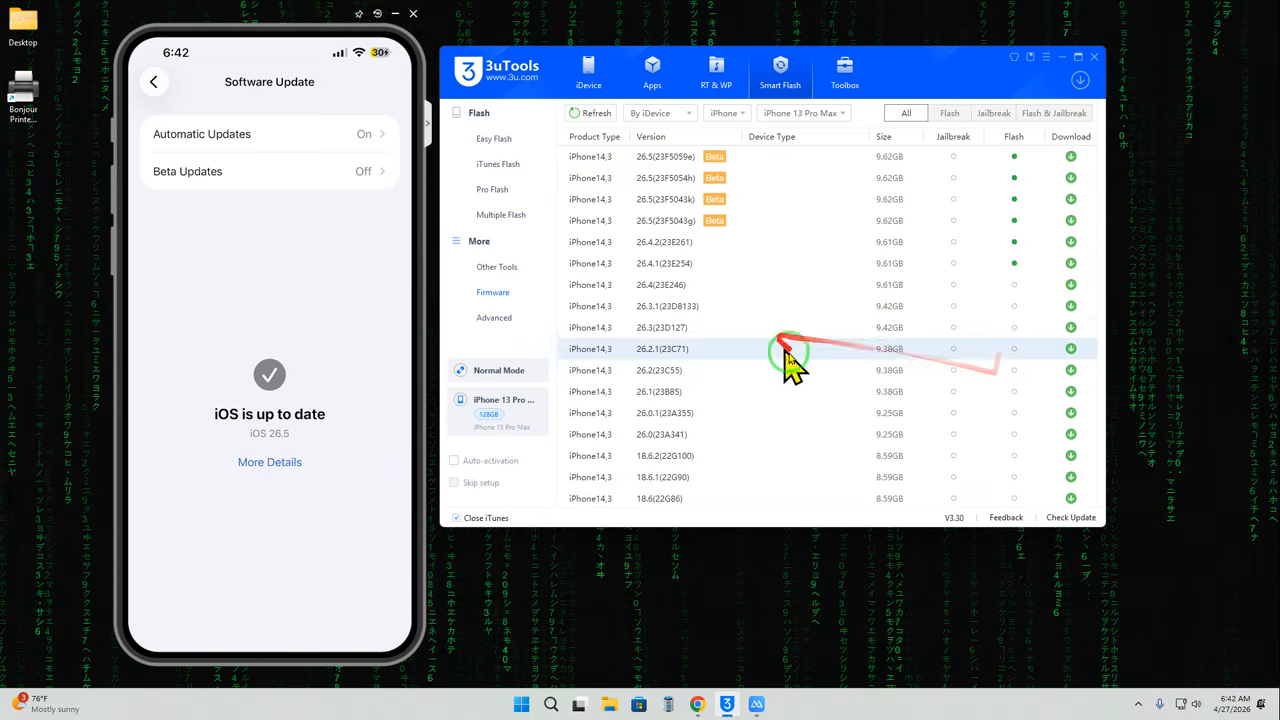
pyautogui.scroll(-1, 800, 368)
pyautogui.scroll(-4, 740, 410)
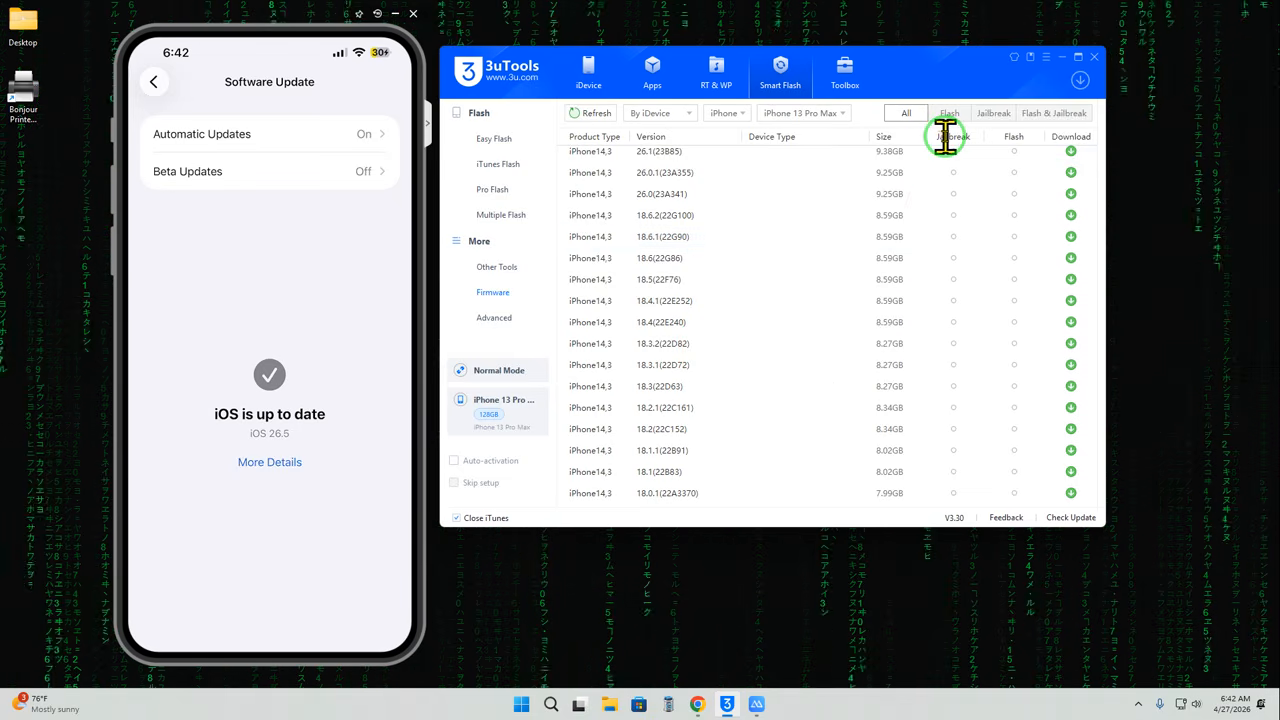
pyautogui.scroll(-5, 971, 323)
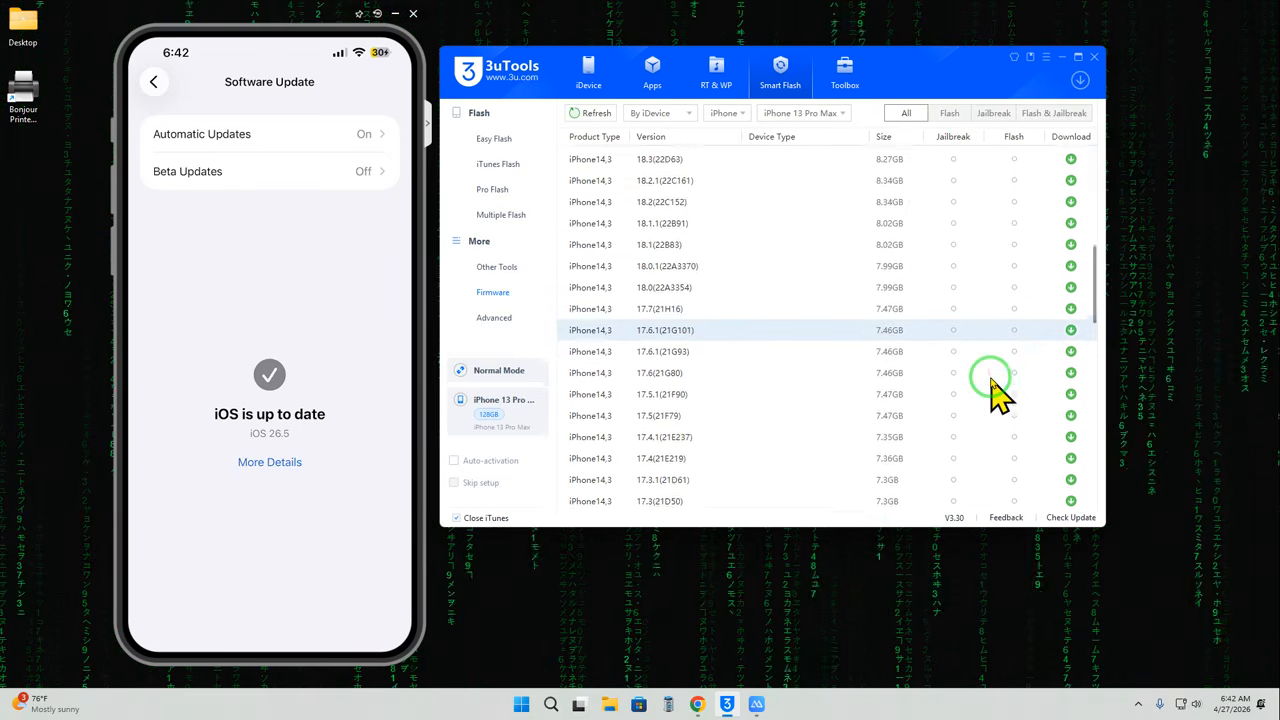
pyautogui.scroll(-5, 993, 385)
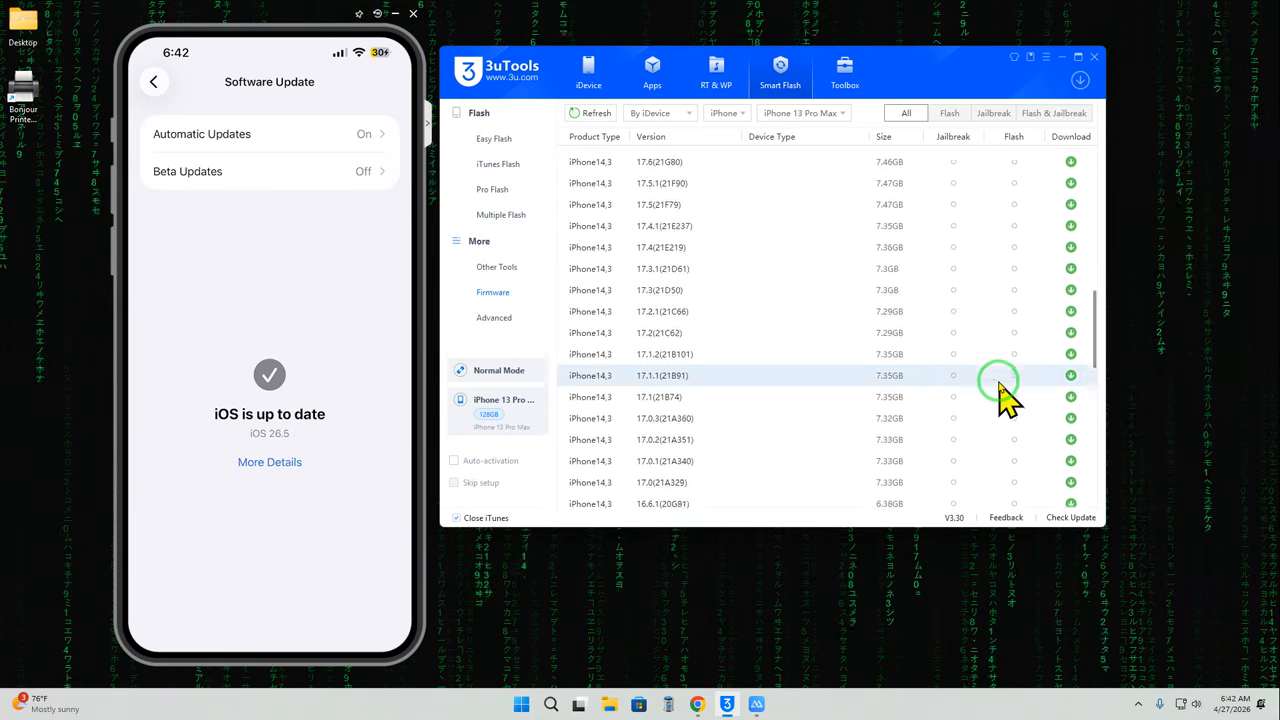
pyautogui.scroll(-2, 1005, 395)
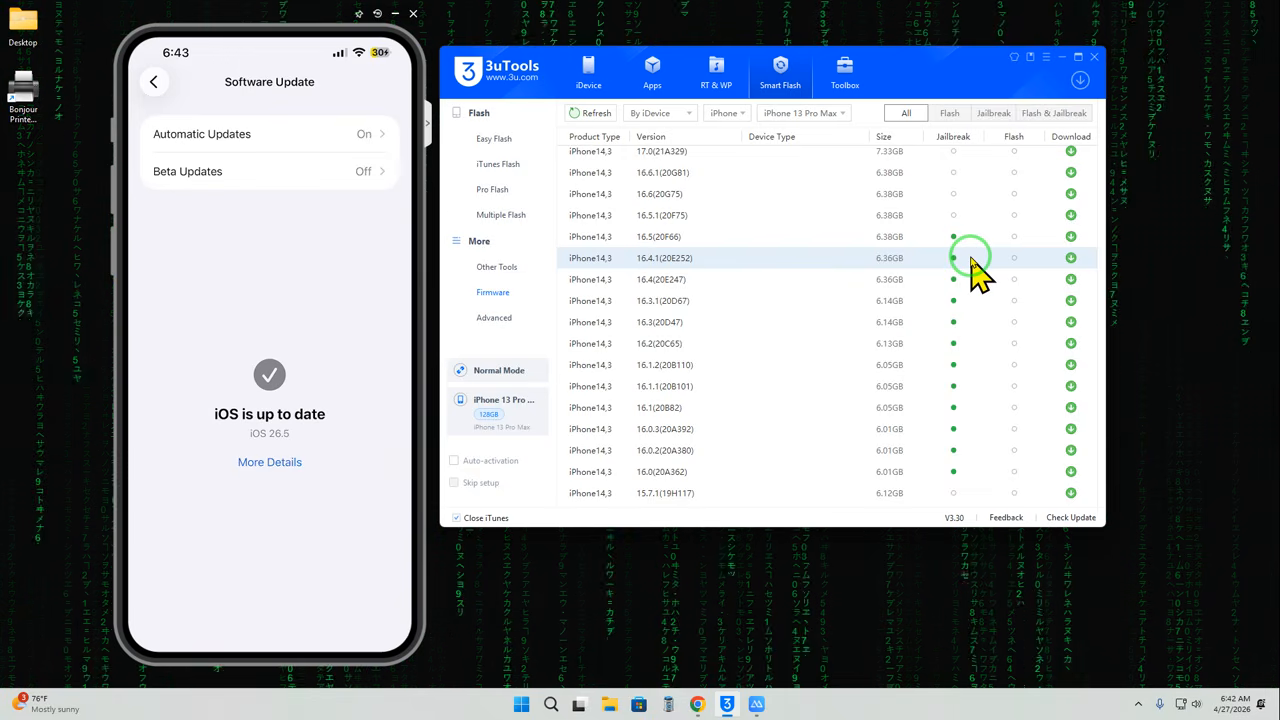
pyautogui.scroll(5, 889, 218)
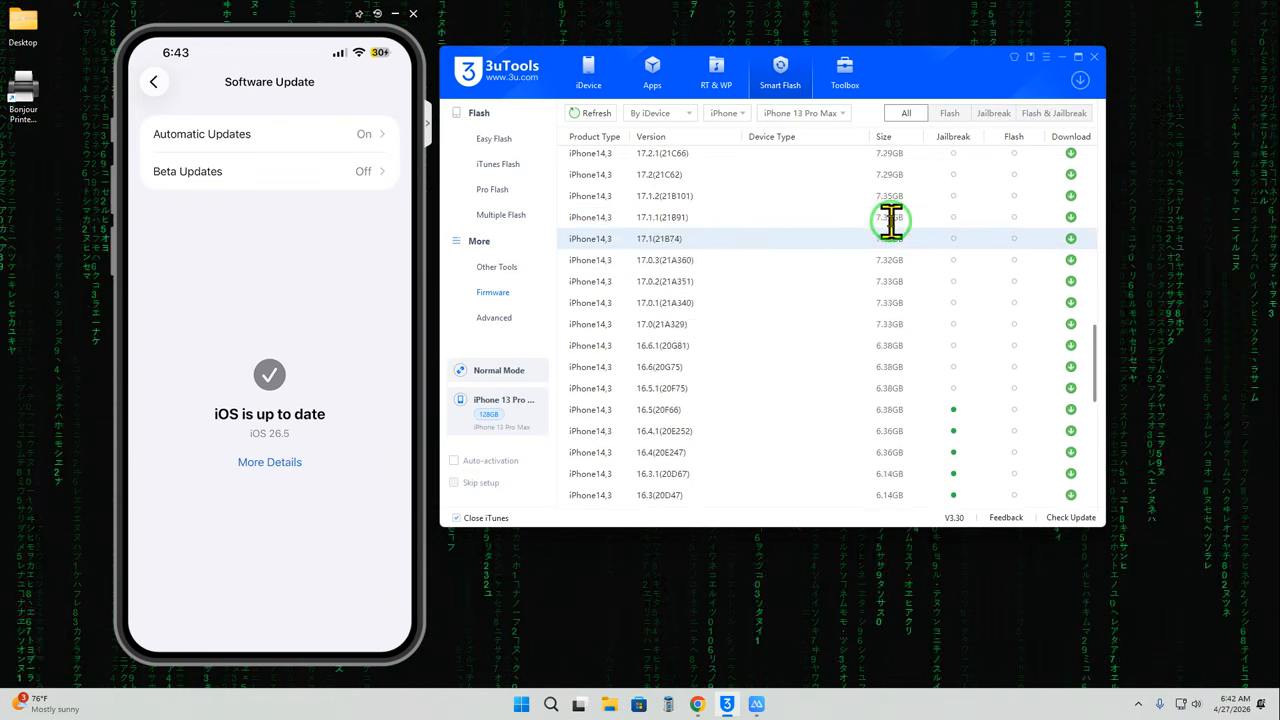
pyautogui.scroll(6, 910, 230)
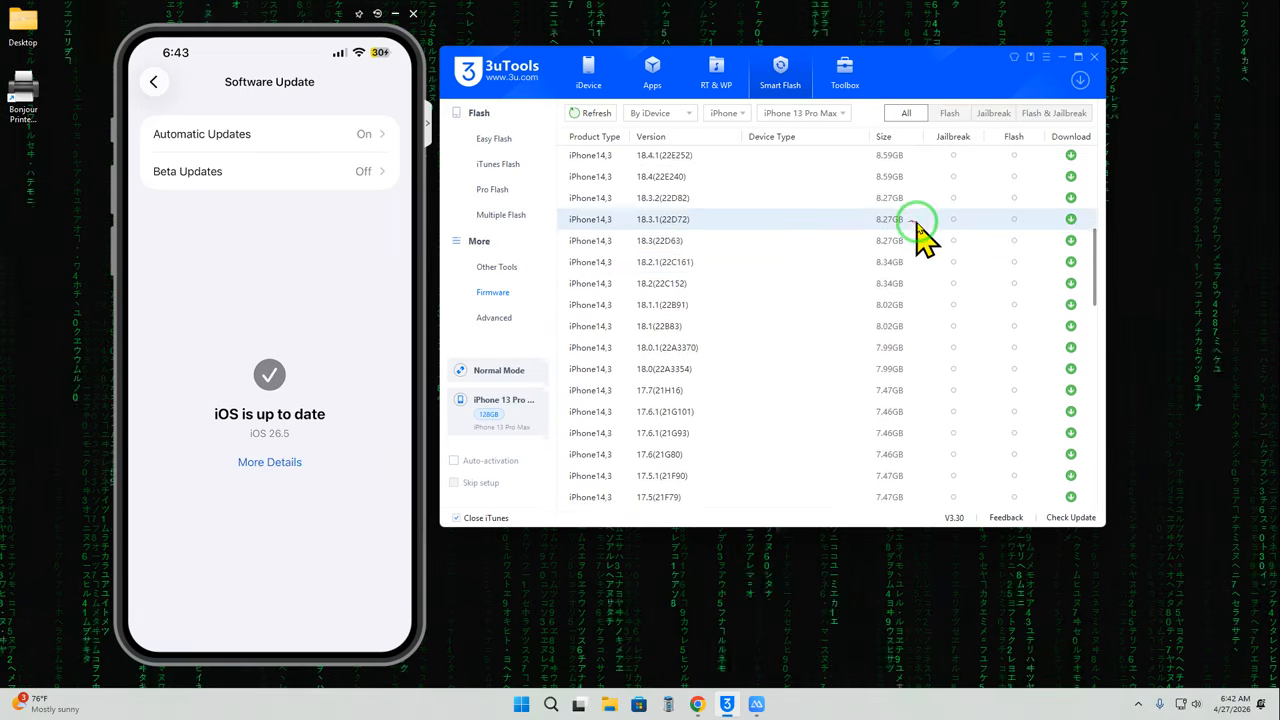
pyautogui.scroll(5, 925, 235)
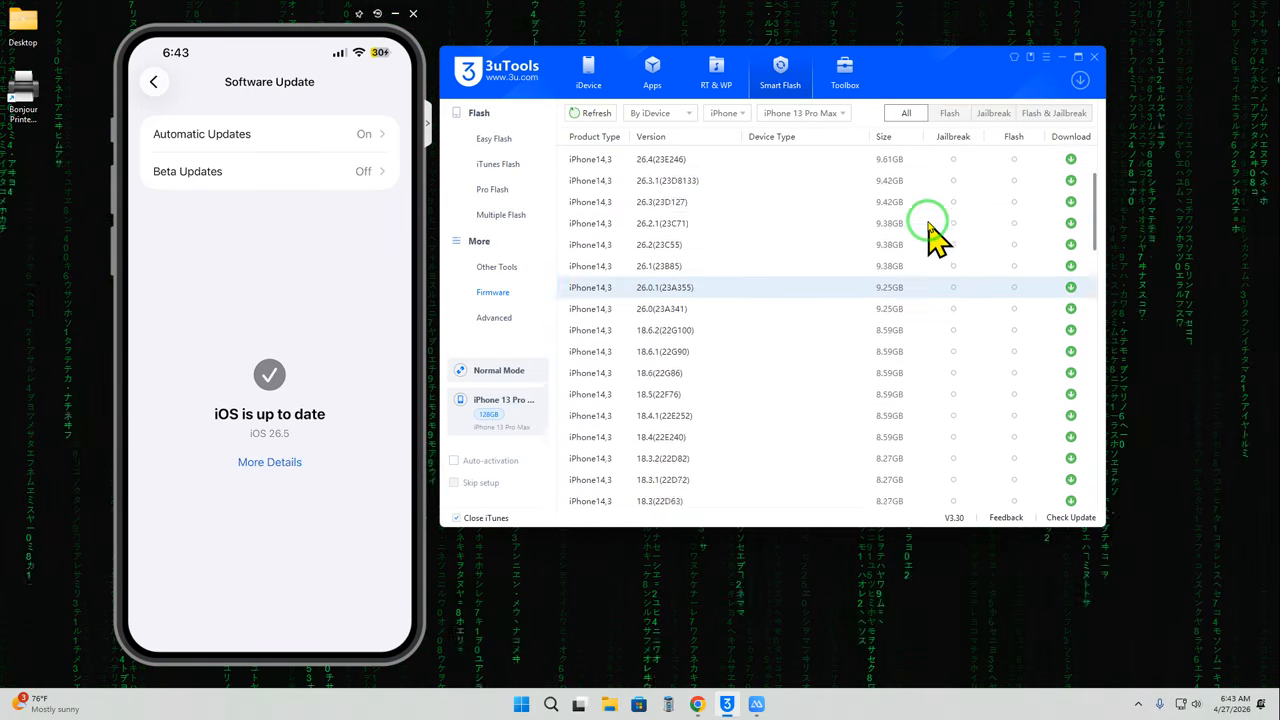
pyautogui.scroll(1, 935, 237)
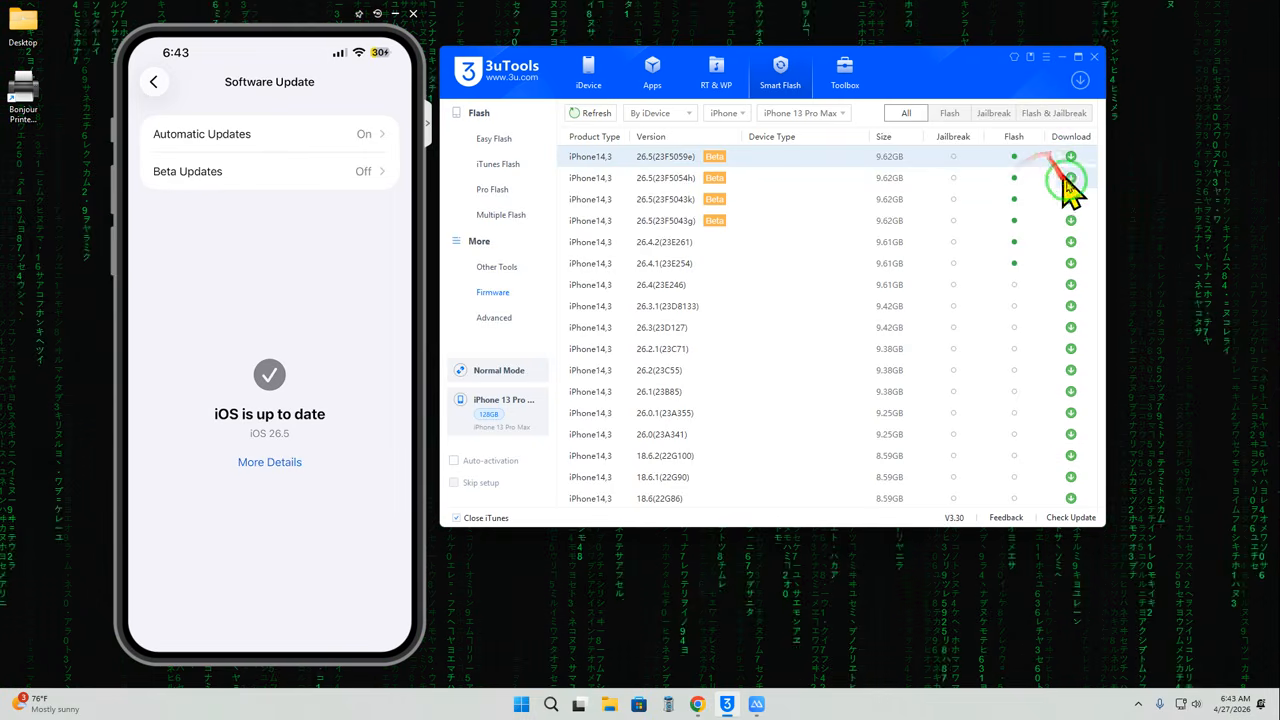
pyautogui.scroll(-3, 986, 263)
pyautogui.scroll(-4, 986, 263)
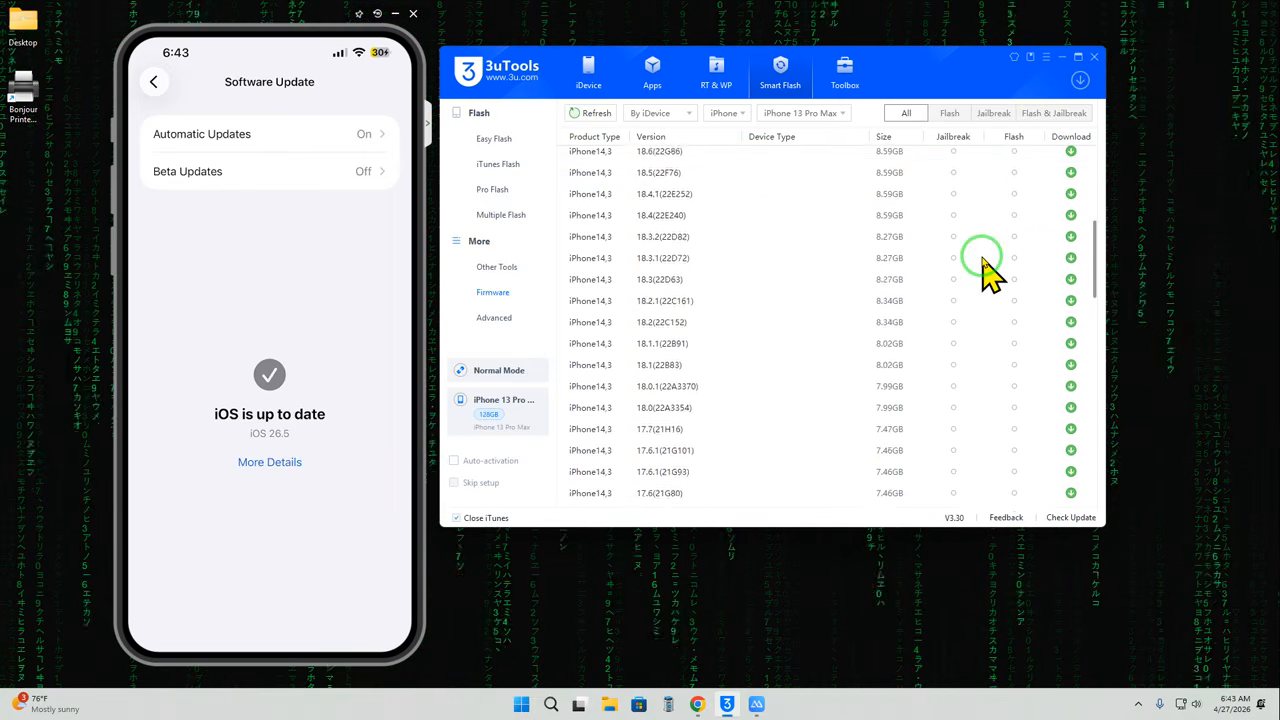
pyautogui.scroll(-7, 986, 263)
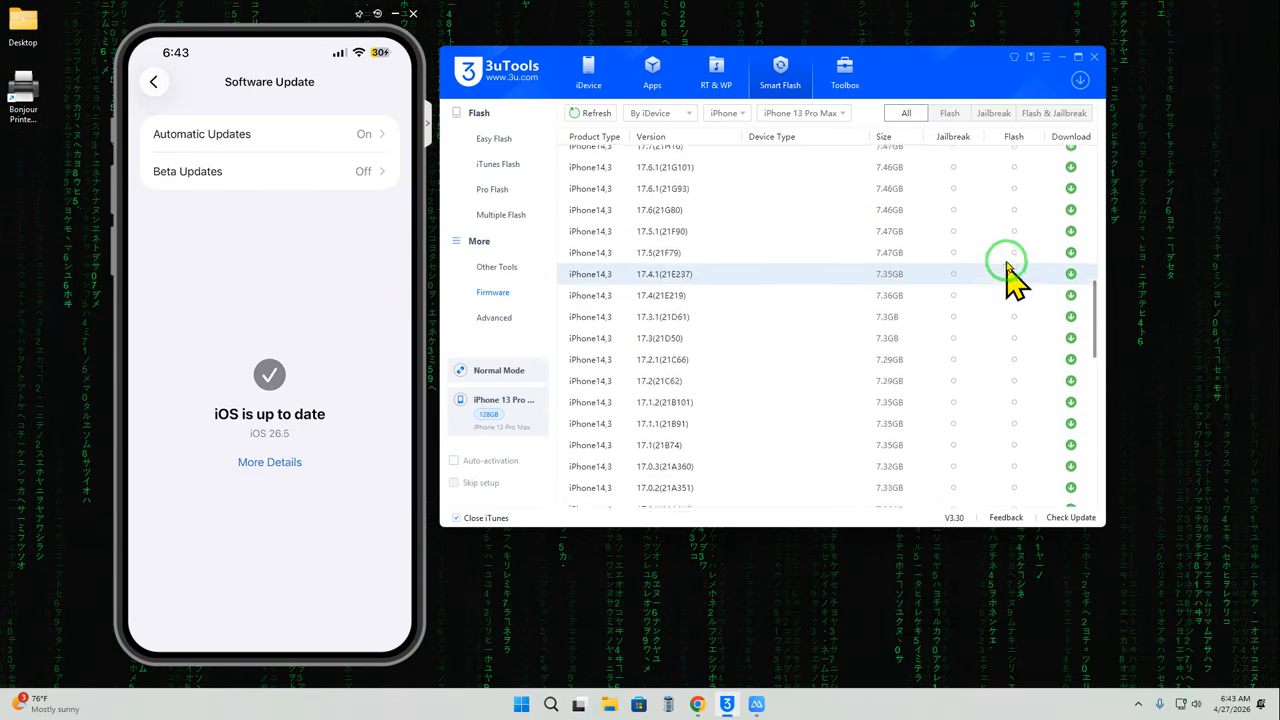
# - Download the iOS 18.6.2 (22G100) firmware and show its download task in a repositioned Downloads window
pyautogui.scroll(8, 1010, 280)
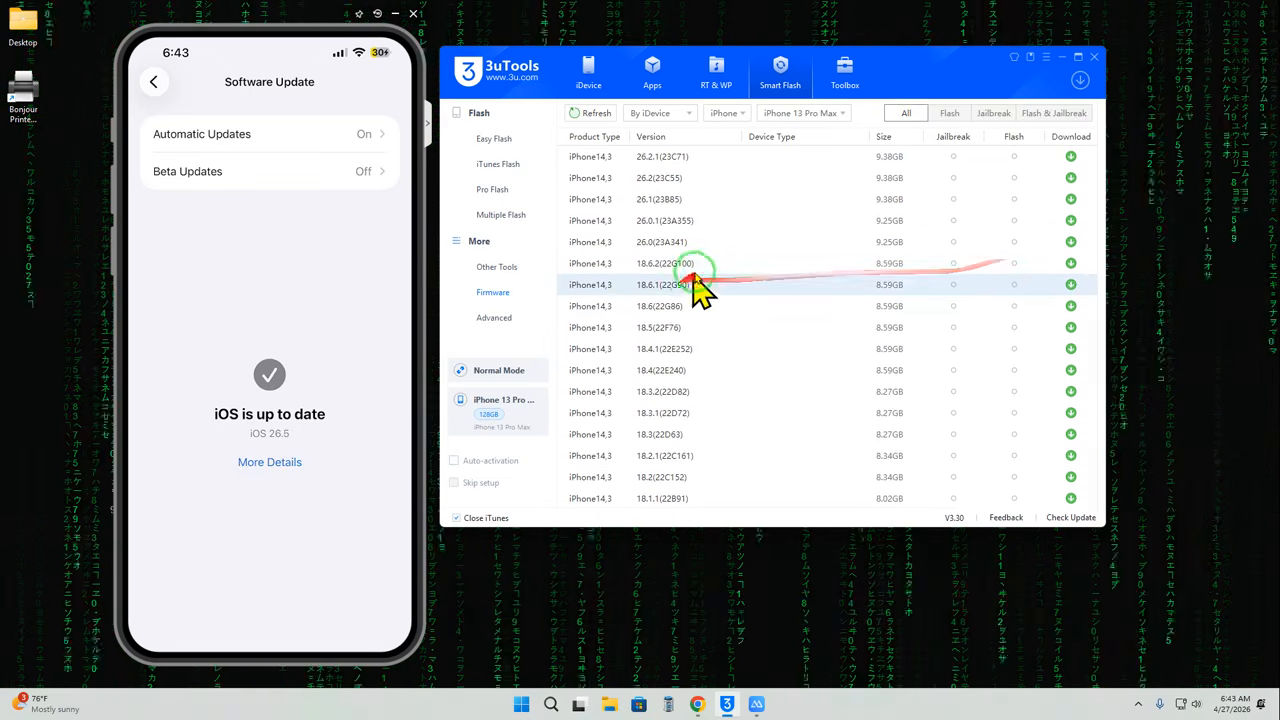
pyautogui.click(1071, 265)
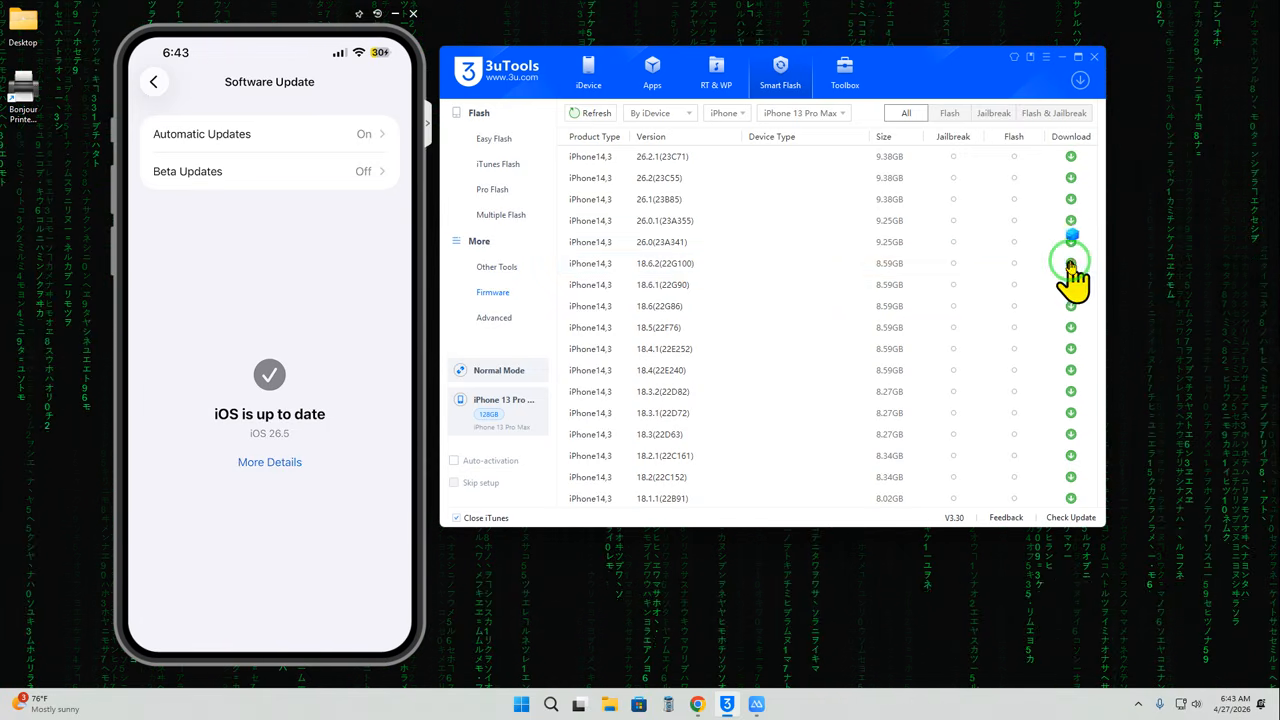
pyautogui.click(1079, 82)
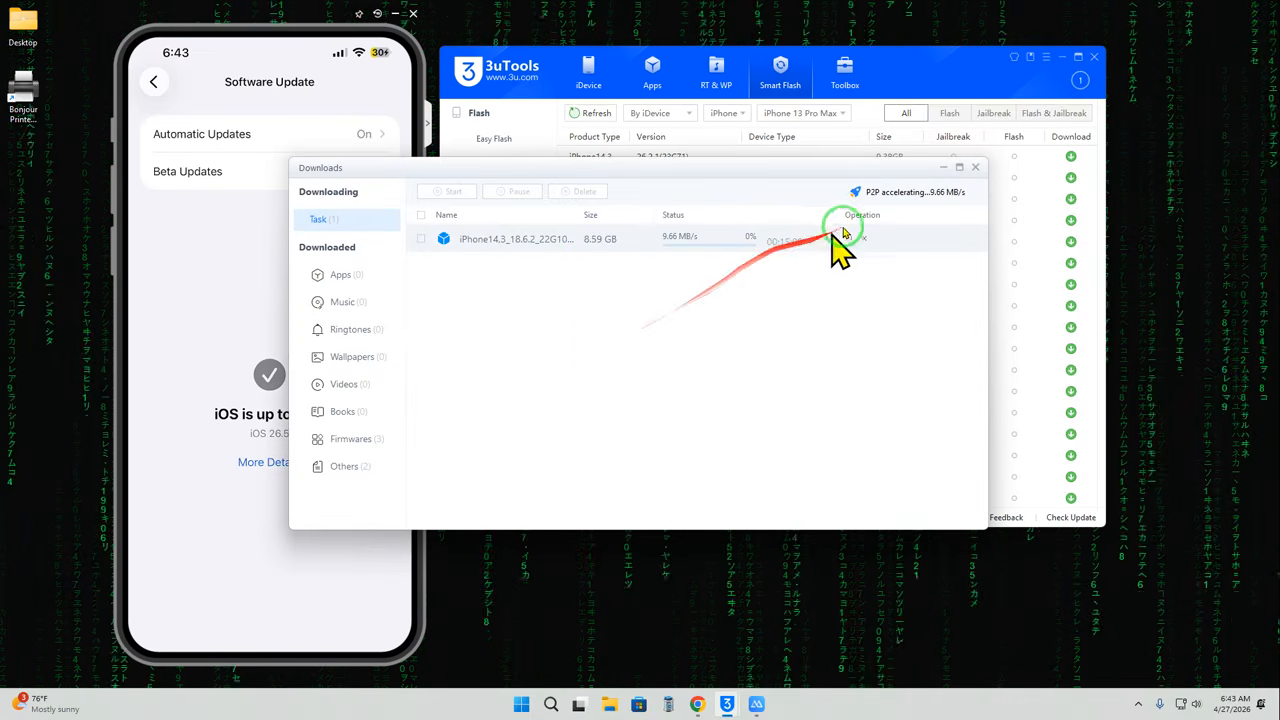
pyautogui.moveTo(761, 172); pyautogui.dragTo(857, 208)
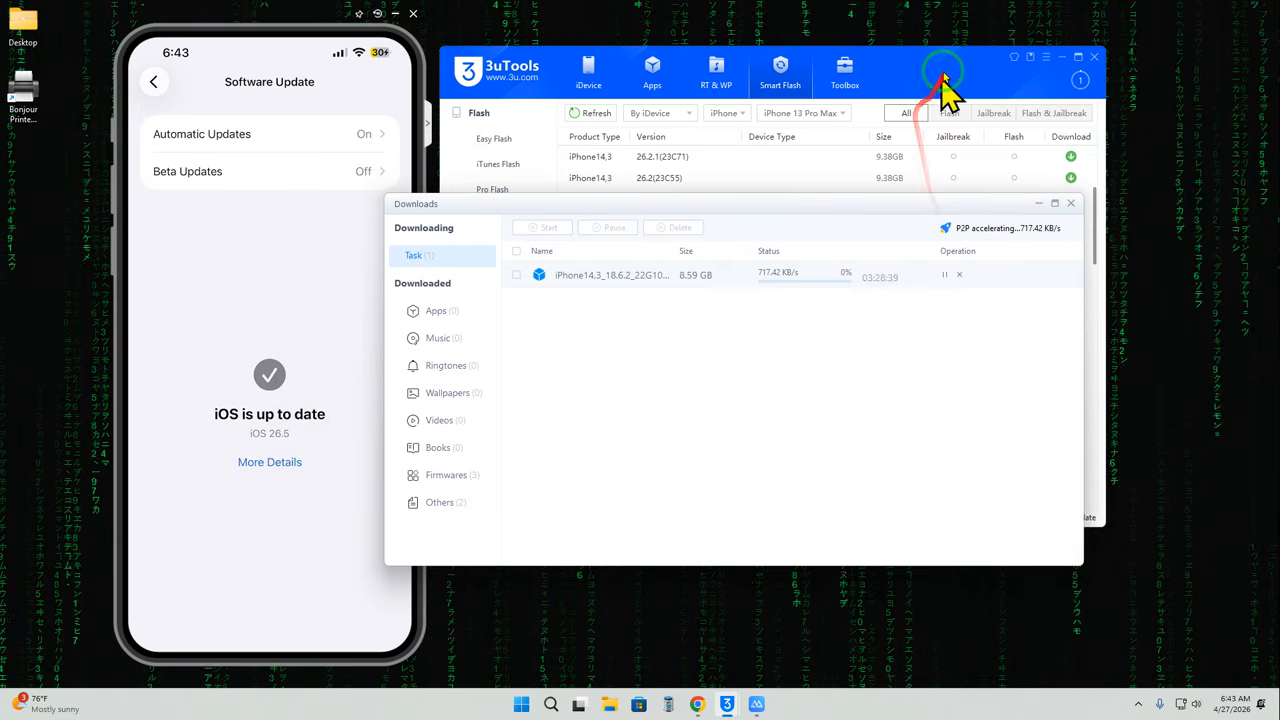
# - Send the Stop iOS Update description file to the iPhone and close the tool
pyautogui.click(845, 75)
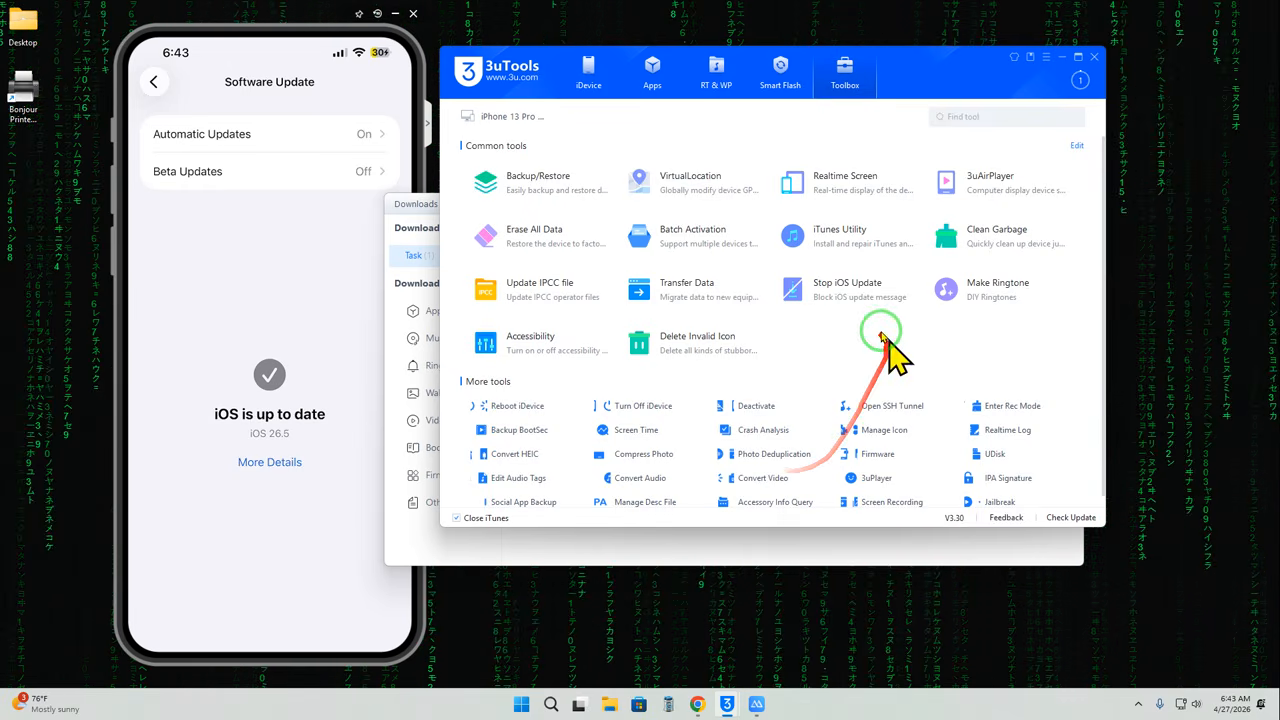
pyautogui.click(866, 297)
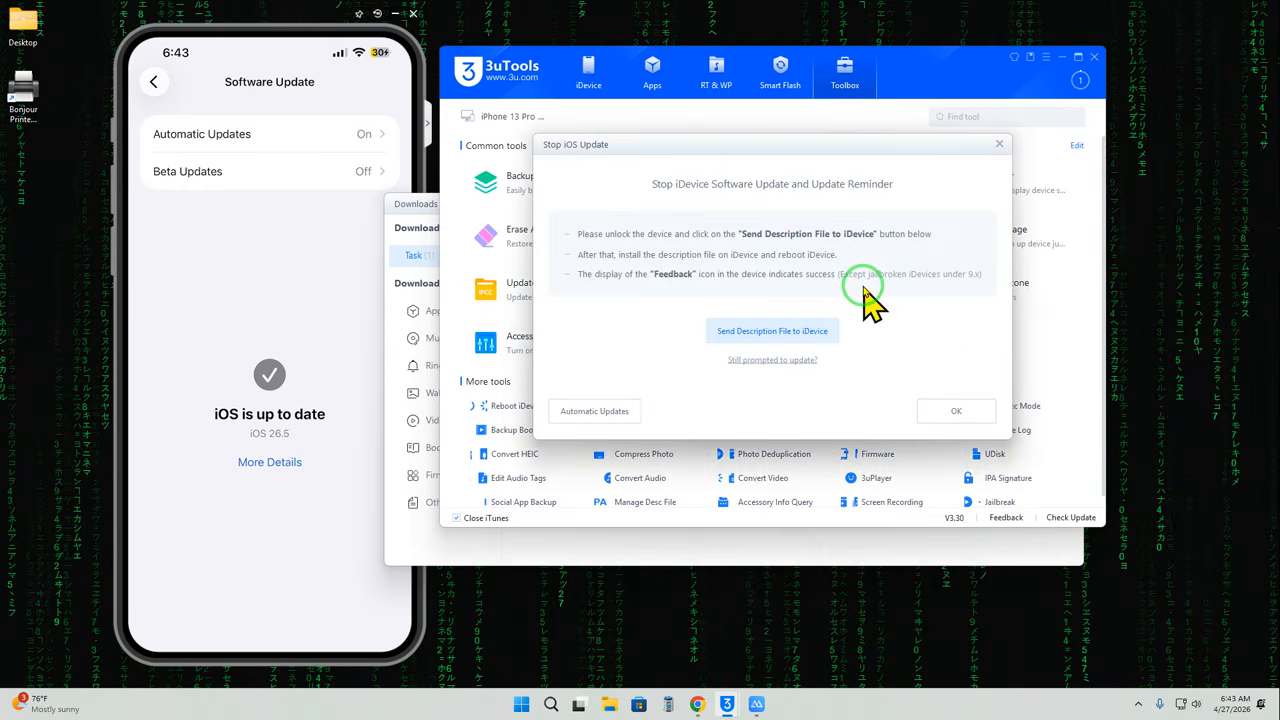
pyautogui.click(742, 338)
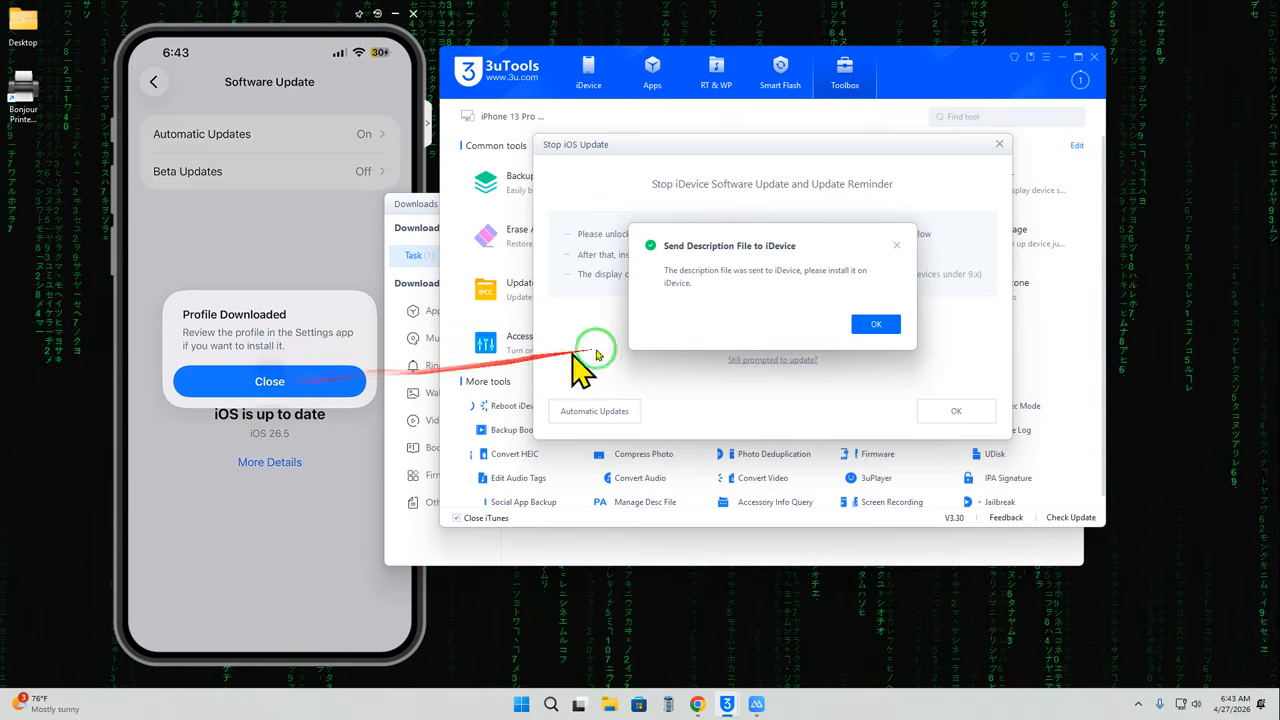
pyautogui.click(878, 326)
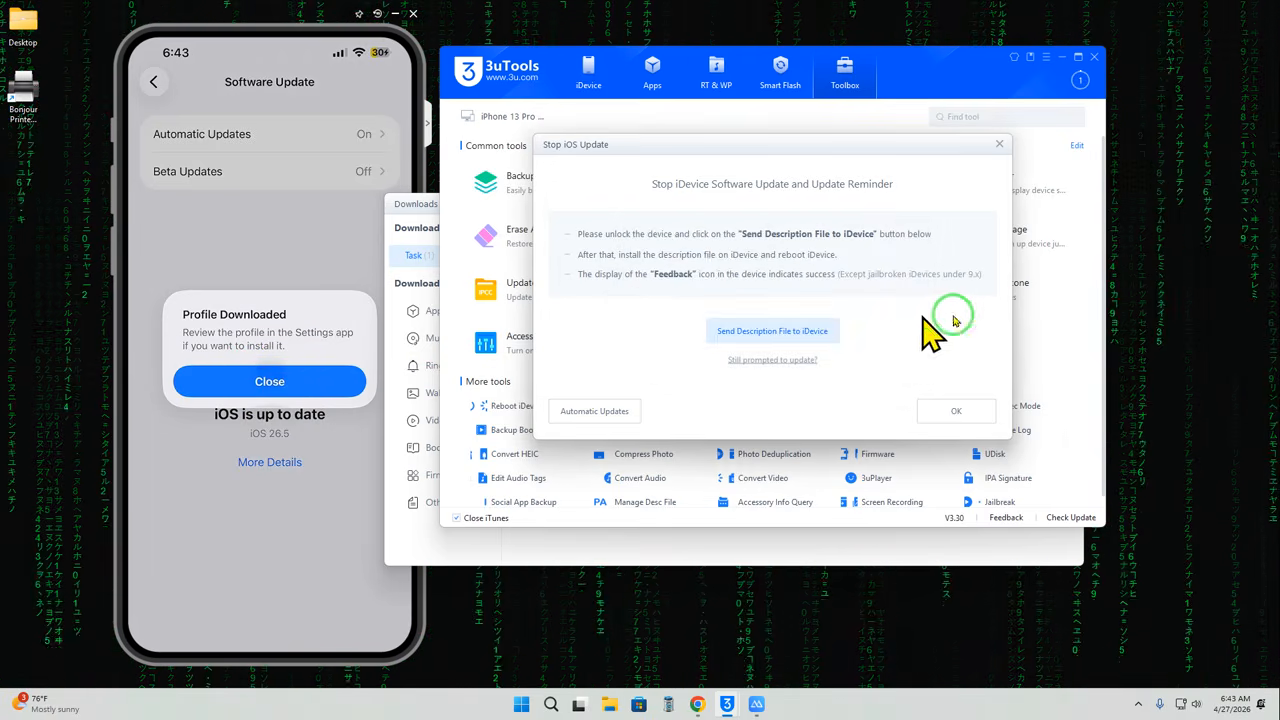
pyautogui.click(1000, 145)
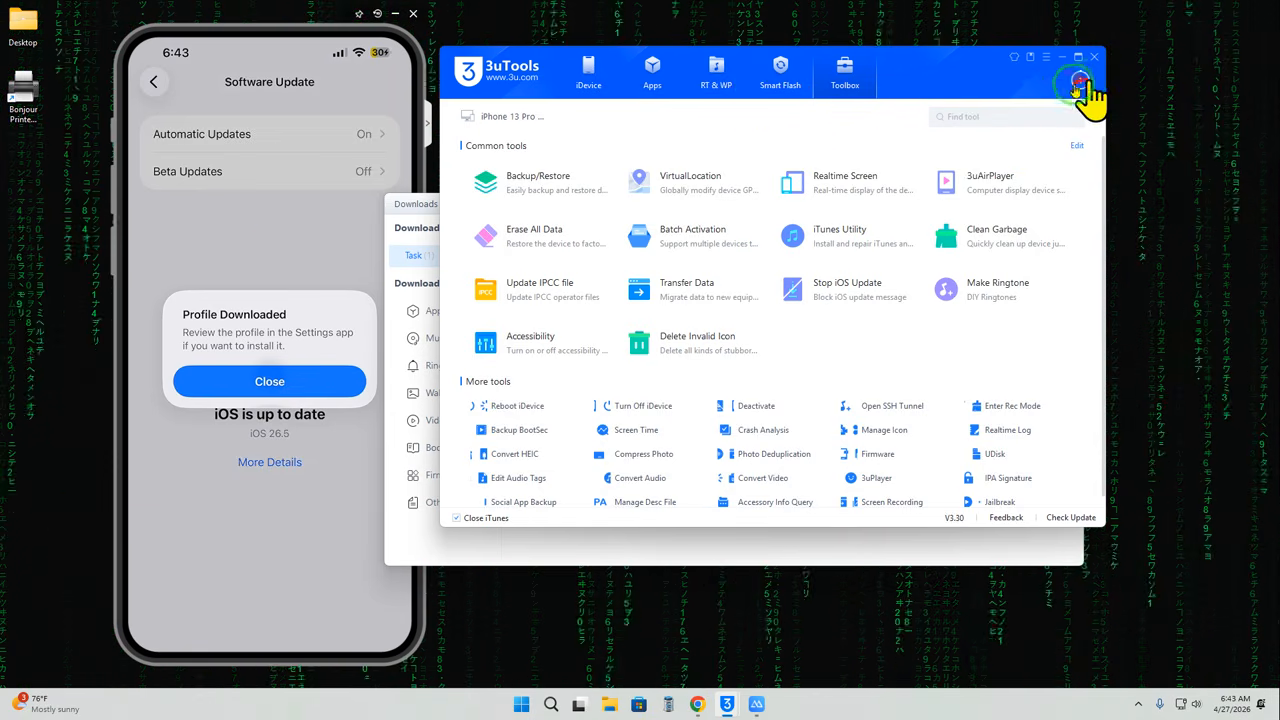
# - Check the progress of the 18.6.2 firmware download in the Downloads window
pyautogui.click(408, 208)
pyautogui.click(762, 280)
pyautogui.moveTo(762, 280)
pyautogui.mouseDown()
pyautogui.moveTo(790, 263)
pyautogui.moveTo(866, 268)
pyautogui.mouseUp()
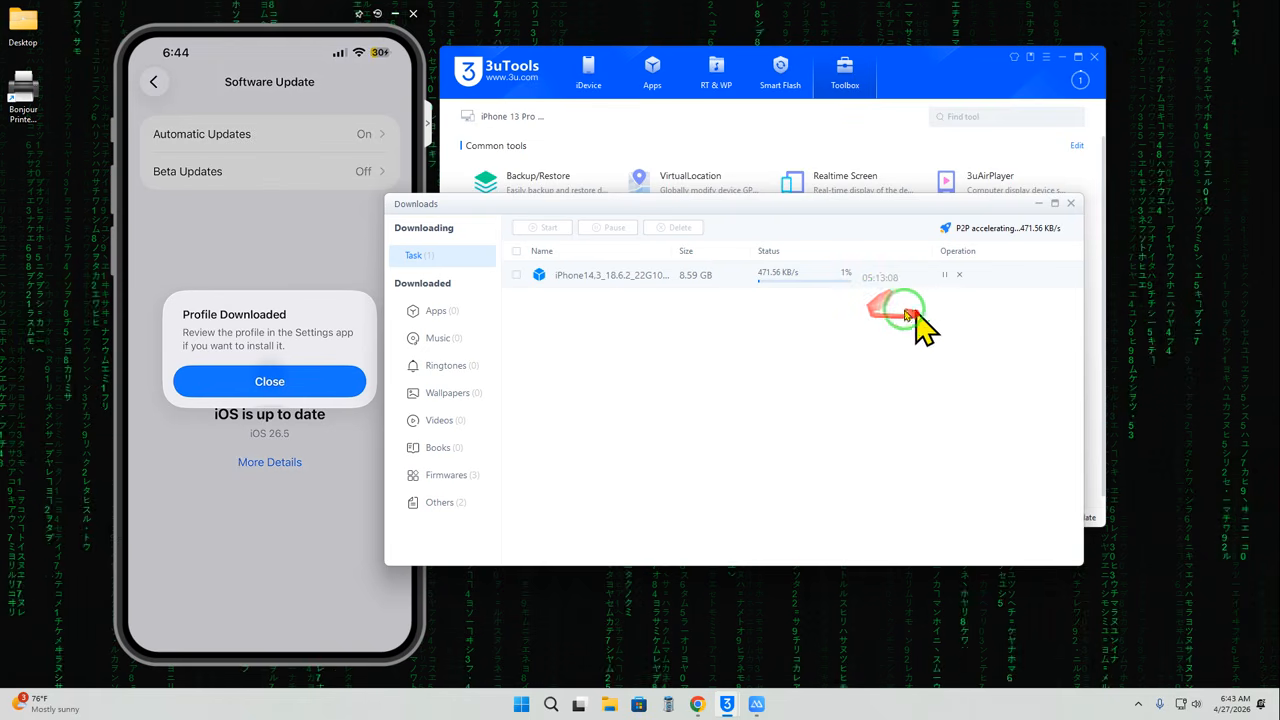
# - Open Easy Flash in Smart Flash and view the available 26.5 beta firmware versions
pyautogui.click(778, 80)
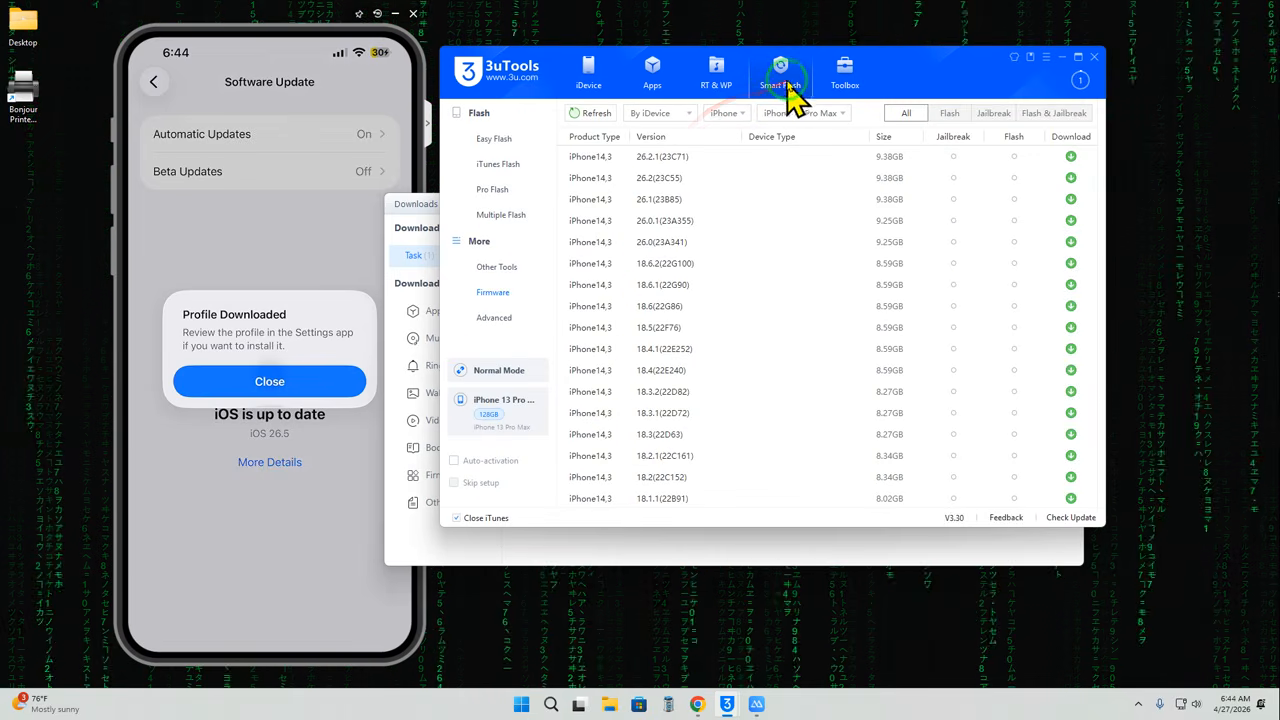
pyautogui.click(494, 142)
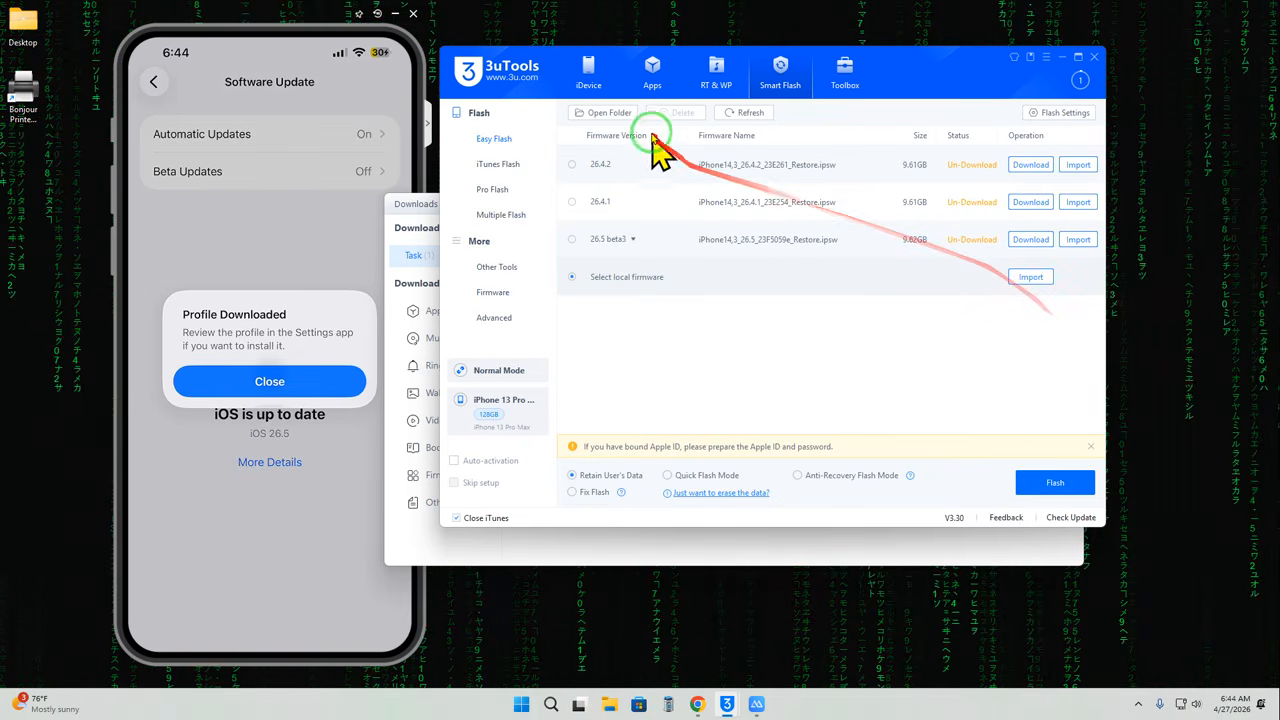
pyautogui.click(618, 255)
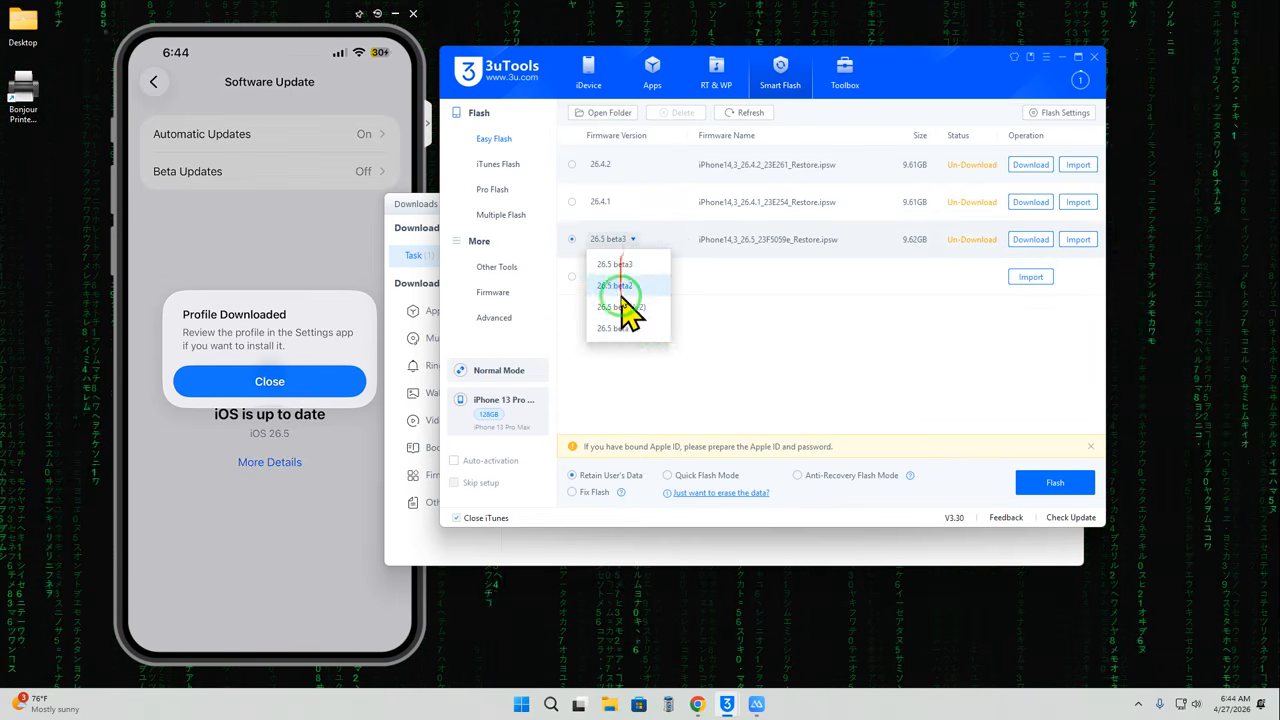
pyautogui.click(1028, 204)
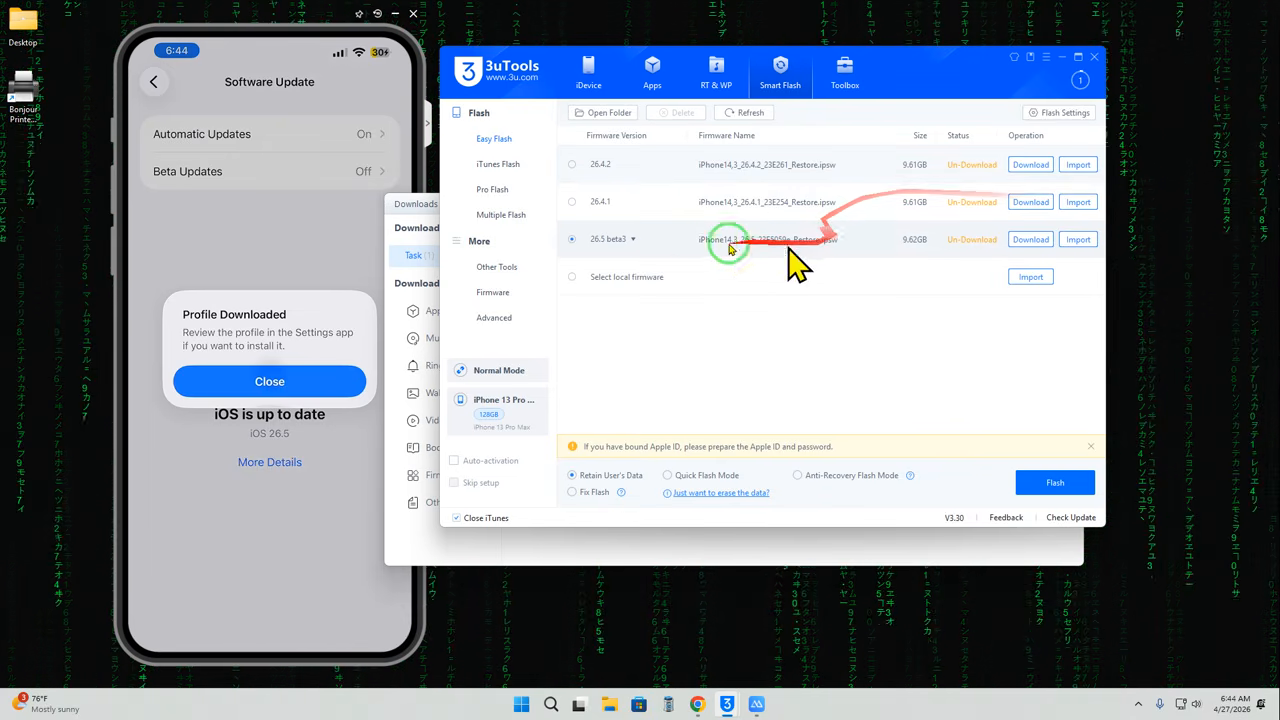
# - Import the local firmware iPhone10,3,iPhone10,6_16.7.15_20H380_Restore and request its flash in Retain User's Data mode, opening the Easy Flash Reminder
pyautogui.click(1032, 280)
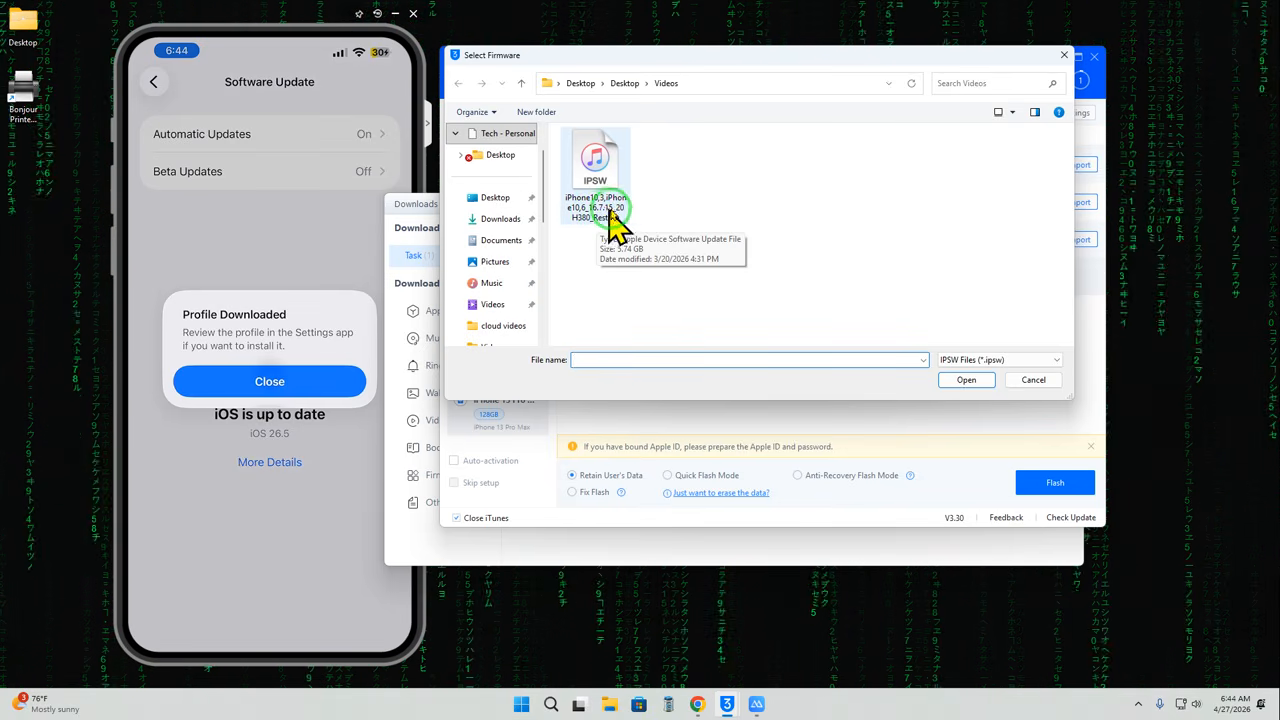
pyautogui.doubleClick(607, 200)
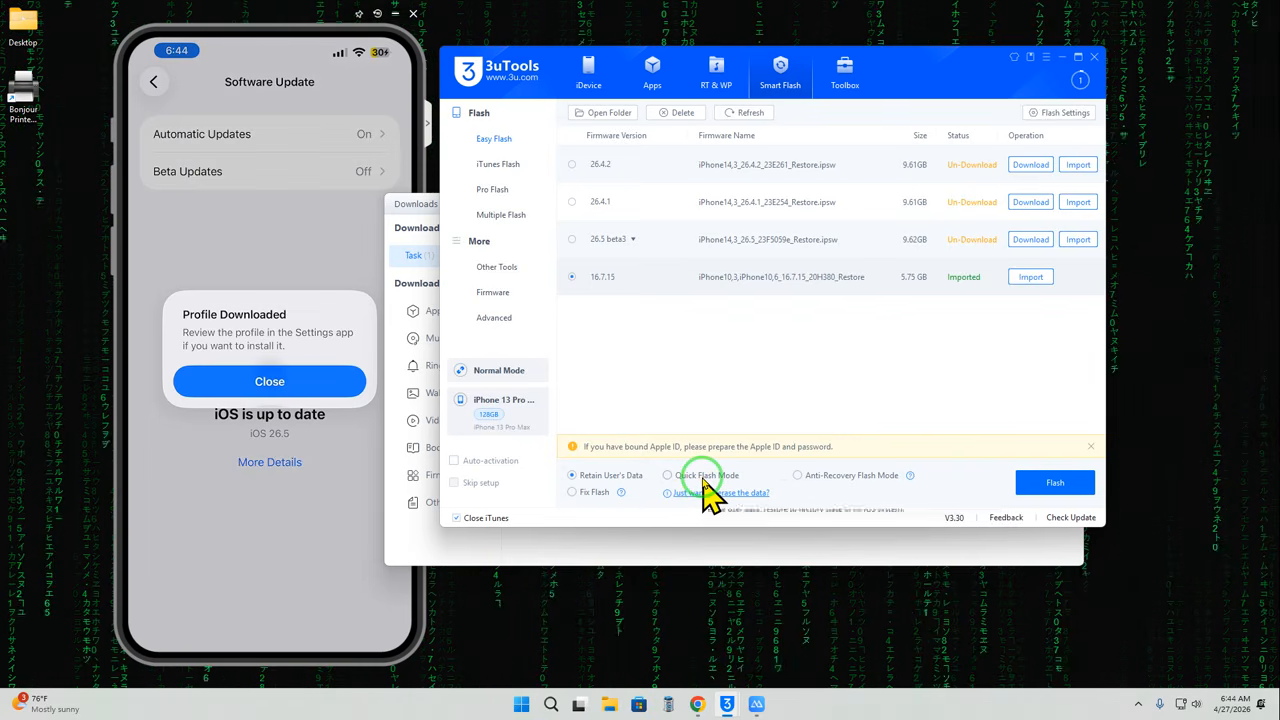
pyautogui.moveTo(708, 490)
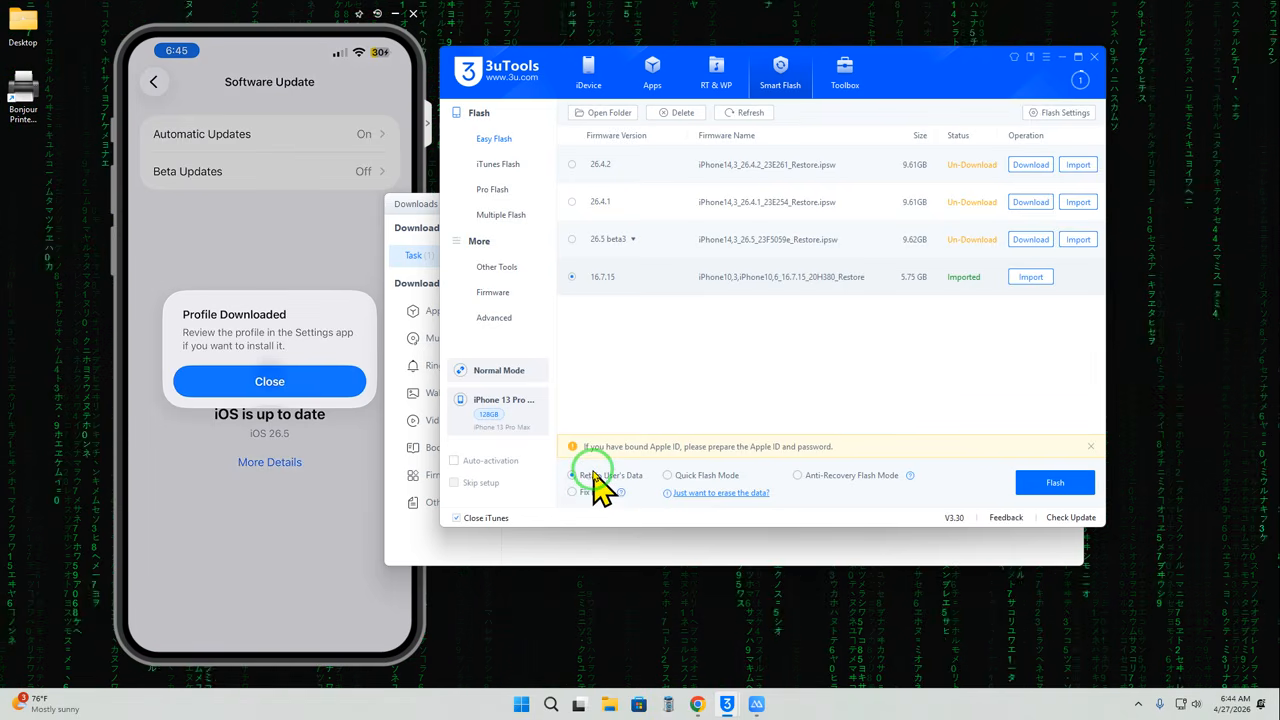
pyautogui.moveTo(595, 476)
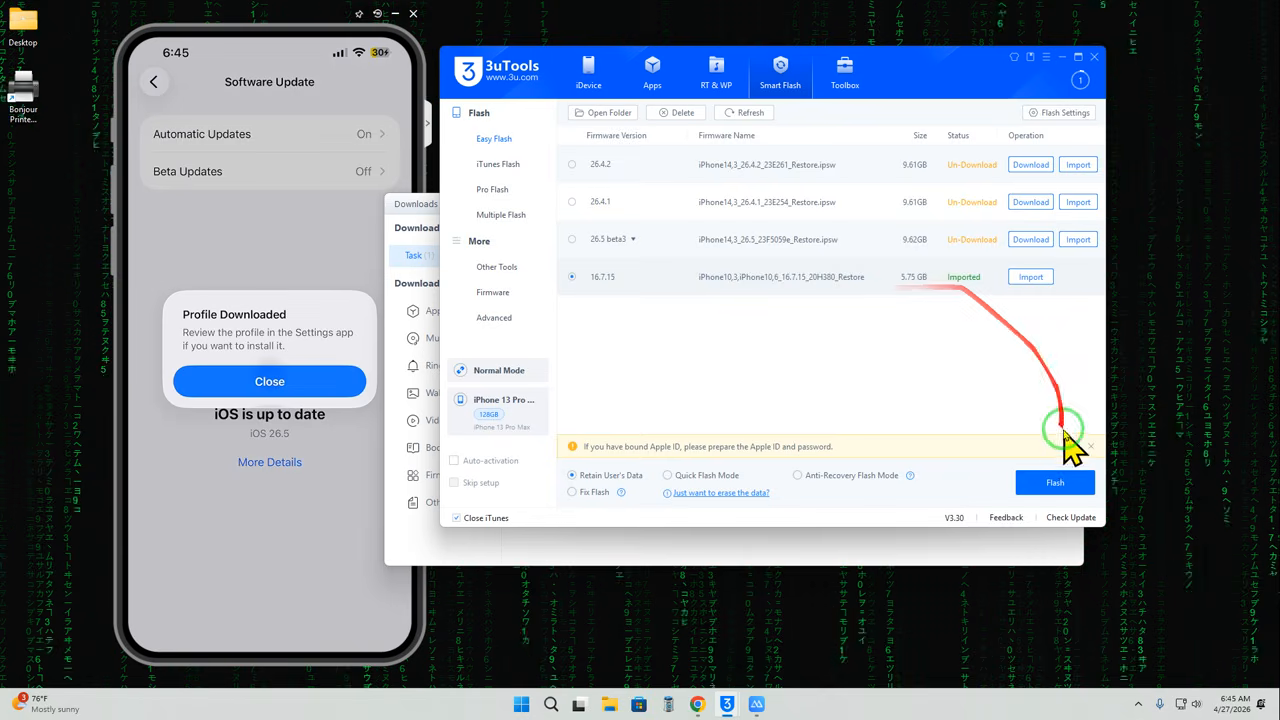
pyautogui.click(1057, 484)
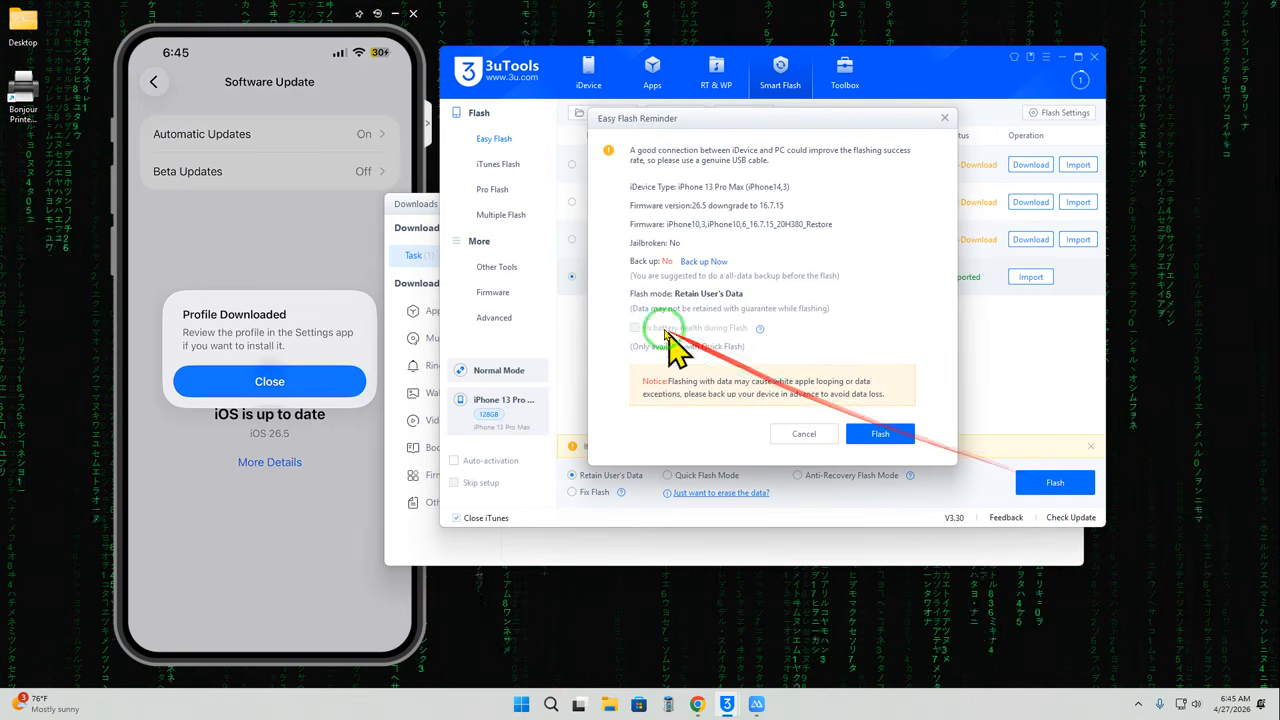